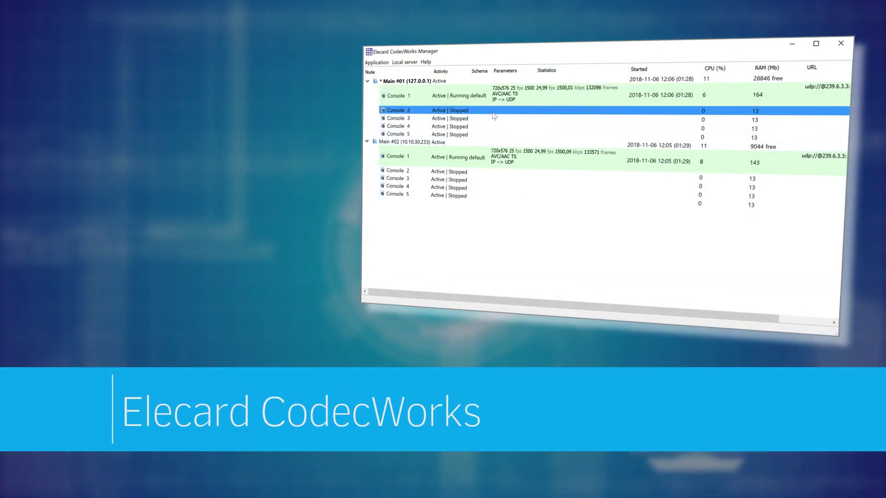
- Create a new encoding schema on Console 2 with an announced stream as its IP source
{"action": "left_click", "coordinate": [506, 155]}
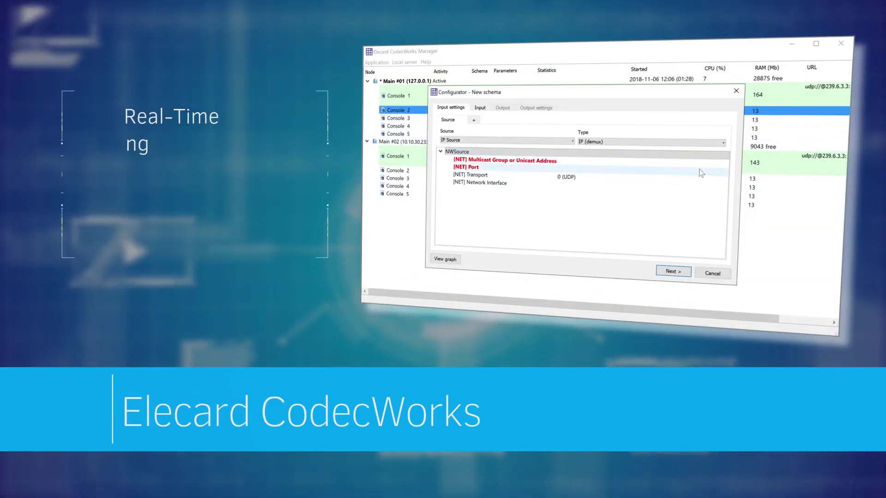
{"action": "left_click", "coordinate": [727, 164]}
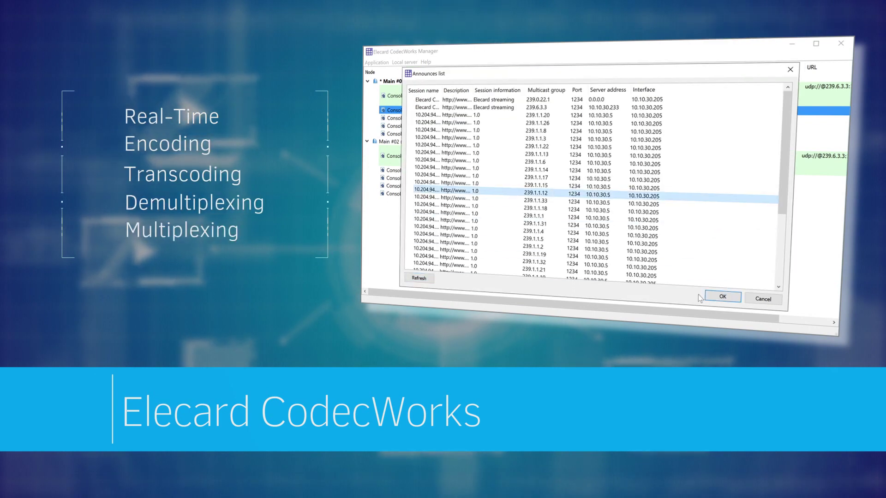
{"action": "double_click", "coordinate": [565, 157]}
{"action": "left_click", "coordinate": [673, 271]}
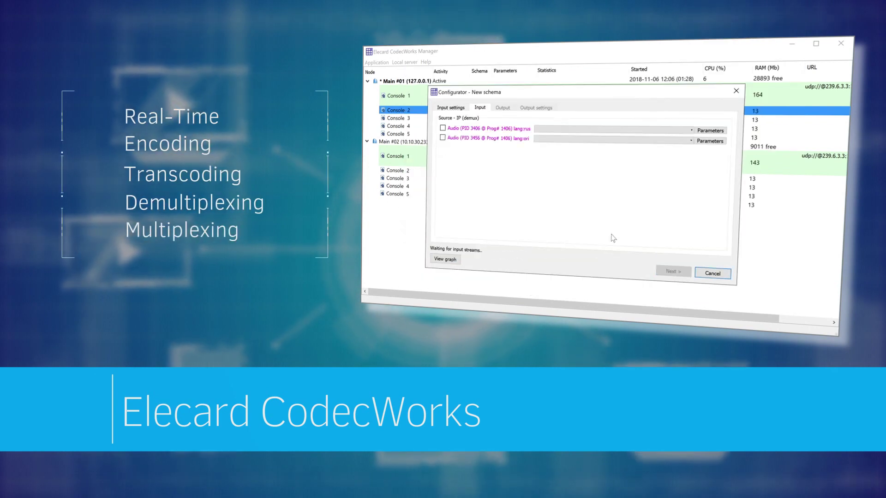
- Include the second audio stream and encode the video stream with the AVC 3 Bitrates preset
{"action": "left_click", "coordinate": [443, 147]}
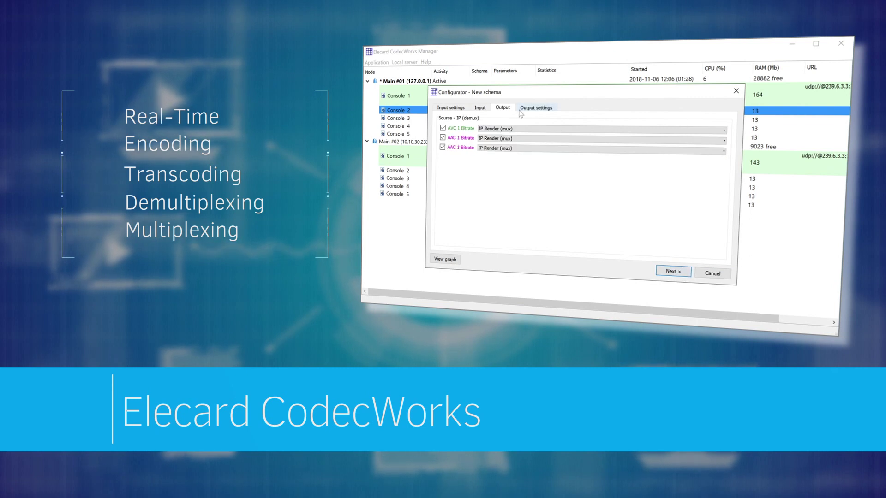
{"action": "left_click", "coordinate": [692, 130]}
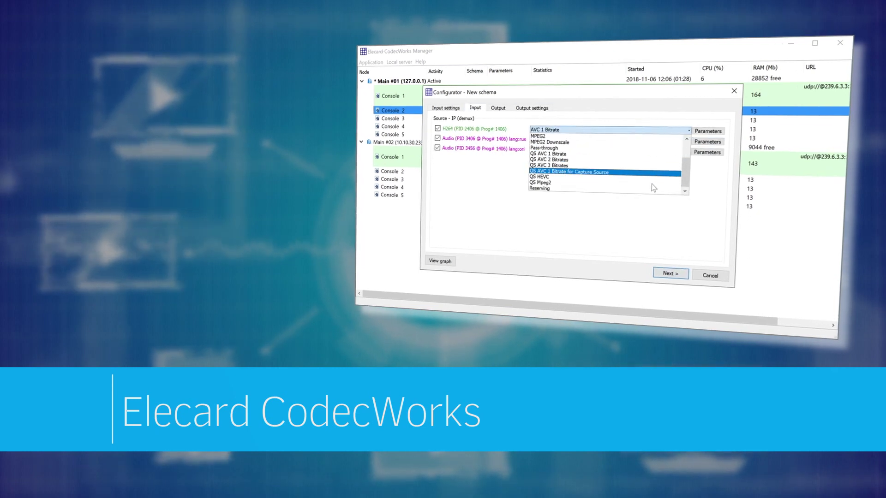
{"action": "left_click", "coordinate": [626, 161]}
{"action": "left_click", "coordinate": [669, 275]}
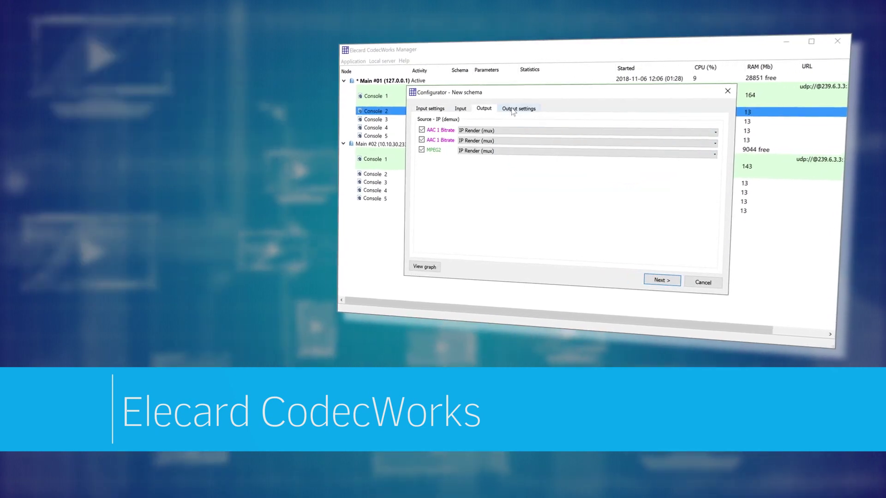
- In the output settings, enter 234.5.5.7 as the output address
{"action": "left_click", "coordinate": [669, 275]}
{"action": "left_click", "coordinate": [416, 130]}
{"action": "left_click", "coordinate": [503, 154]}
{"action": "type", "text": "234."}
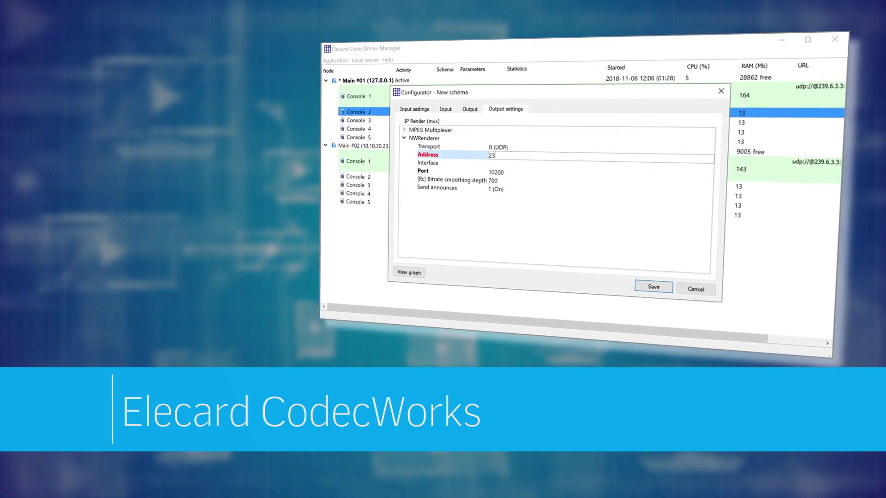
{"action": "type", "text": "5.5.7"}
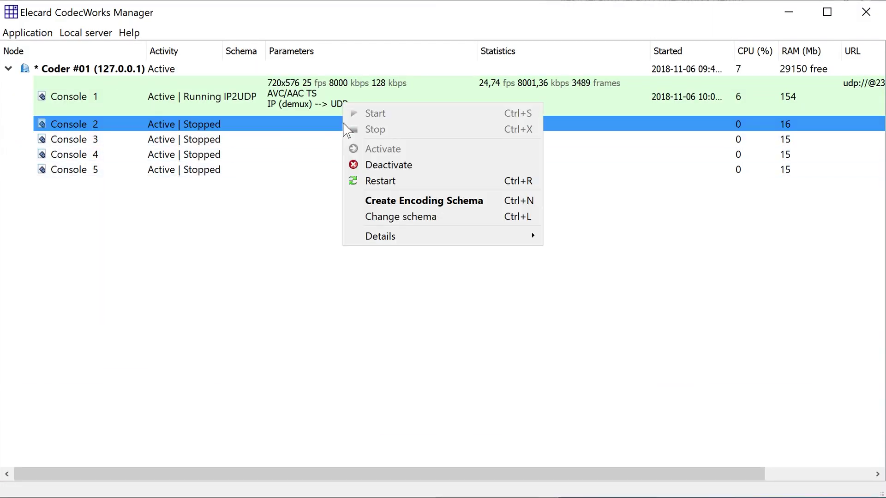
- Create a new Console 2 schema sourced from the announced Elecard CodecWorks stream 234.5.5.5:10200 on 10.10.30.205
{"action": "left_click", "coordinate": [358, 202]}
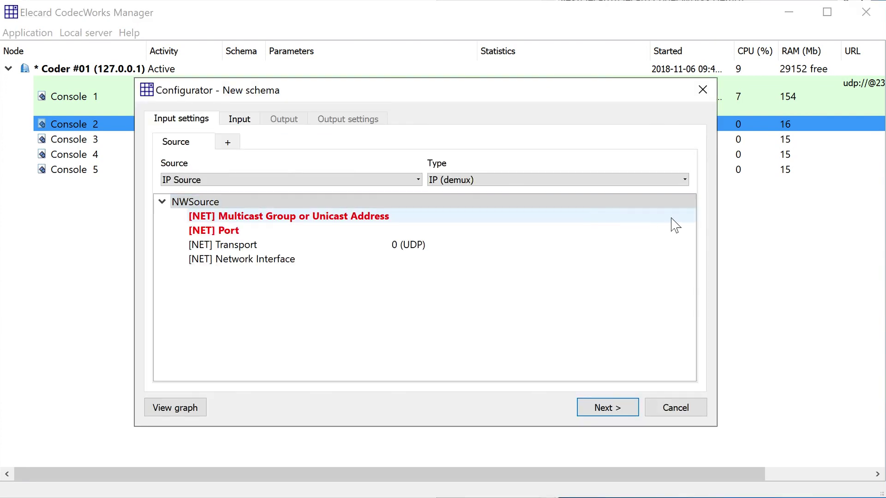
{"action": "left_click", "coordinate": [689, 219]}
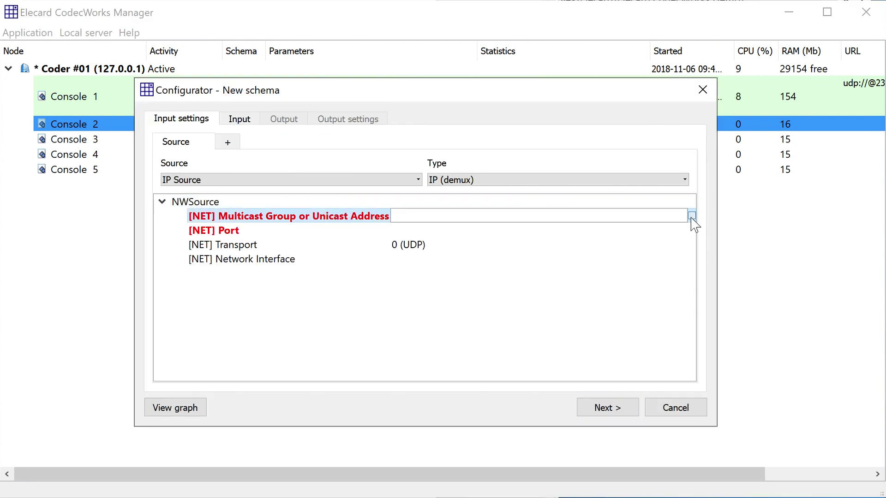
{"action": "left_click", "coordinate": [692, 217]}
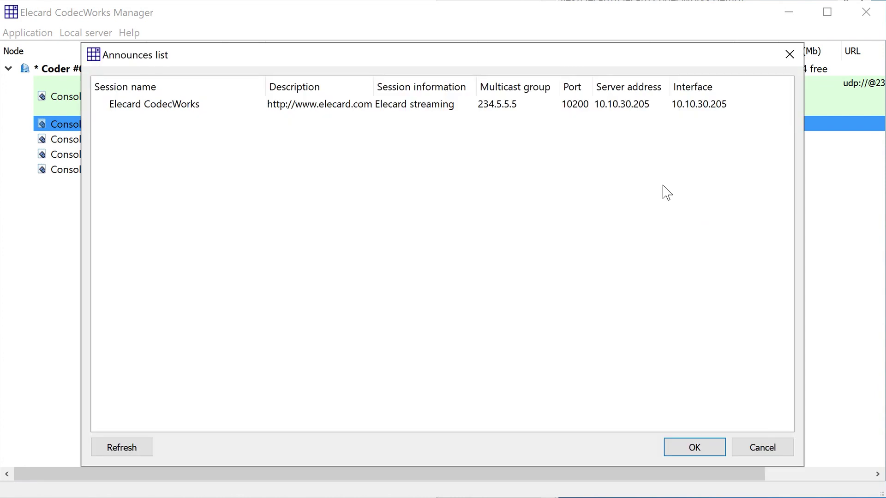
{"action": "double_click", "coordinate": [628, 110]}
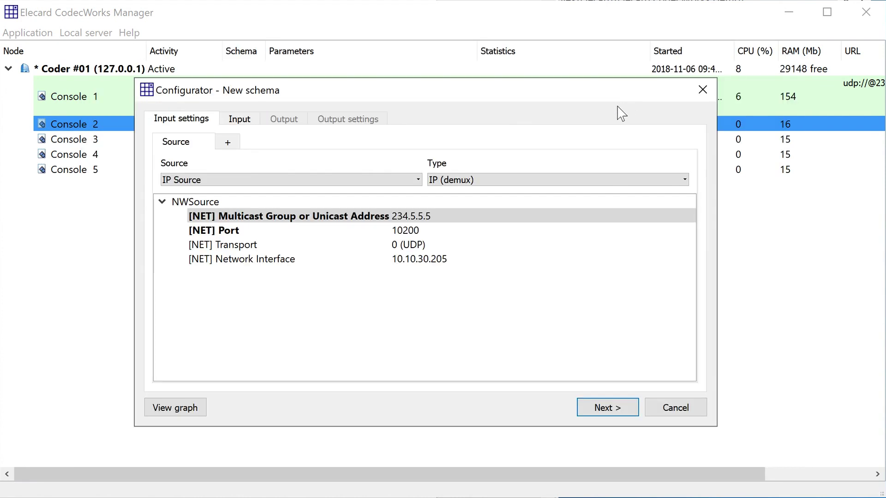
- Add Source 1 as IP (reserving), using announced stream 239.1.1.22, port 1234, interface 10.10.30.205
{"action": "left_click", "coordinate": [228, 143]}
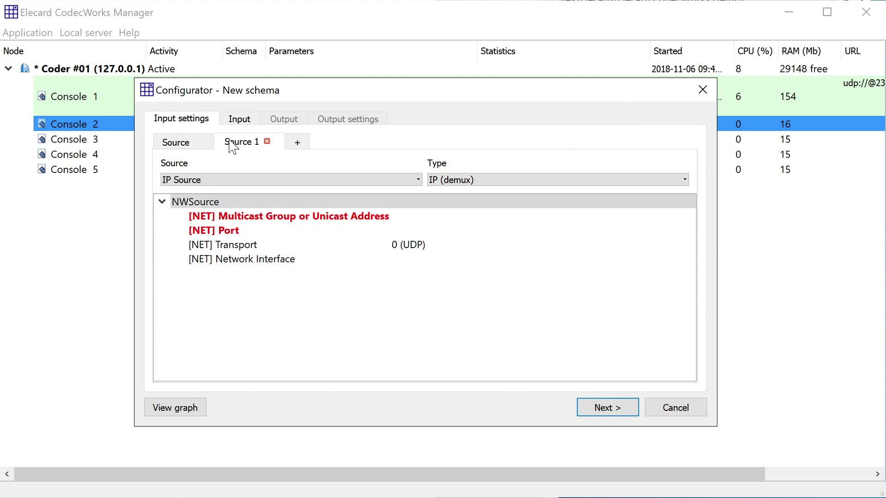
{"action": "left_click", "coordinate": [474, 180]}
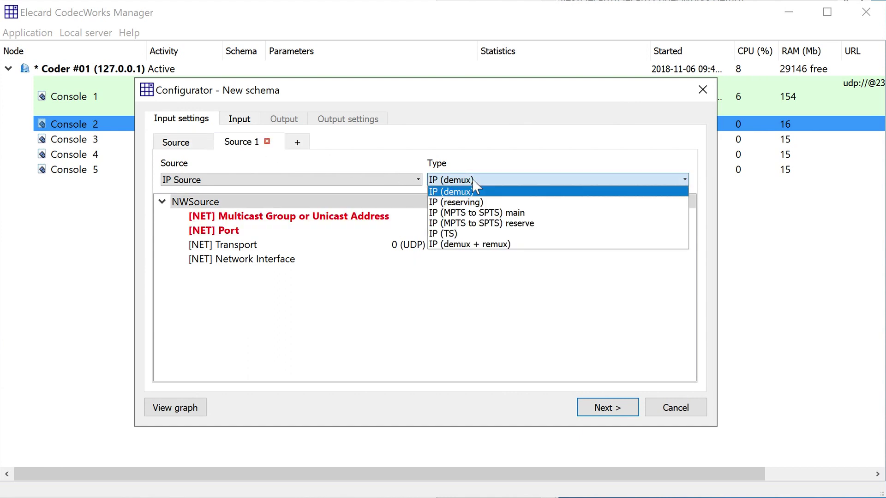
{"action": "left_click", "coordinate": [475, 202]}
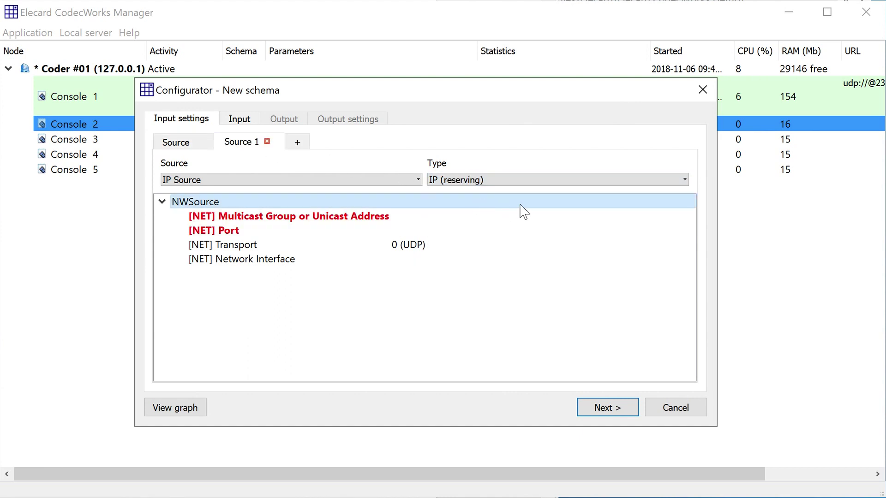
{"action": "left_click", "coordinate": [694, 225]}
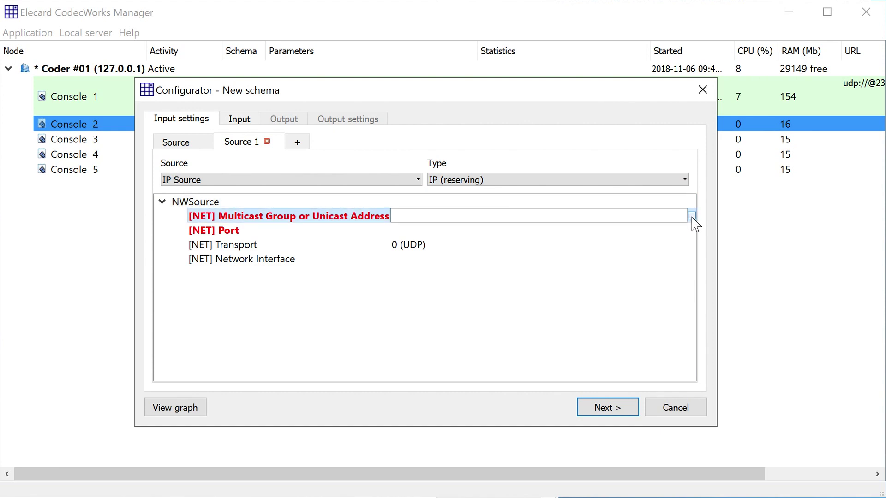
{"action": "left_click", "coordinate": [692, 217]}
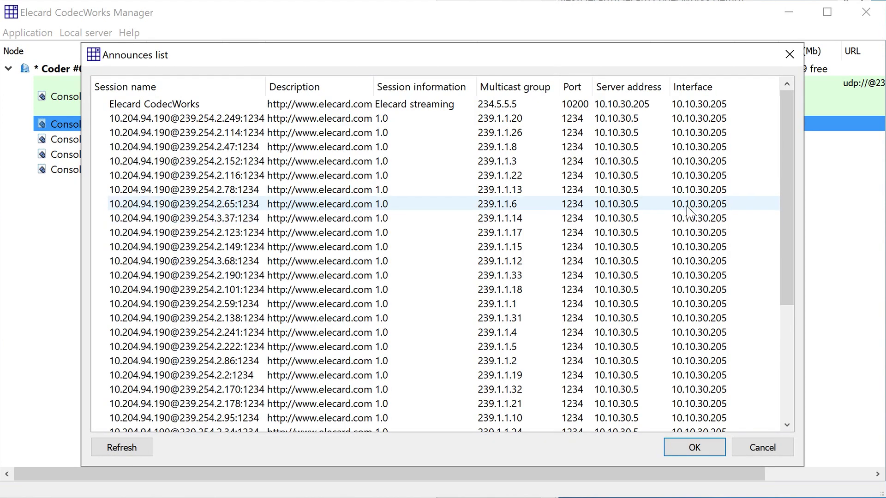
{"action": "left_click", "coordinate": [679, 177]}
{"action": "double_click", "coordinate": [679, 179]}
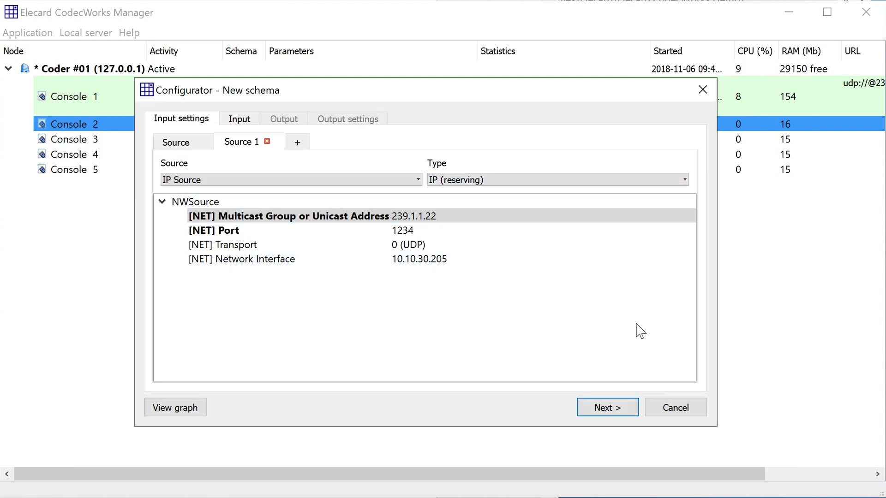
- Set output address 234.5.5.6 on interface 10.10.30.205 and save the reserving schema
{"action": "left_click", "coordinate": [620, 409]}
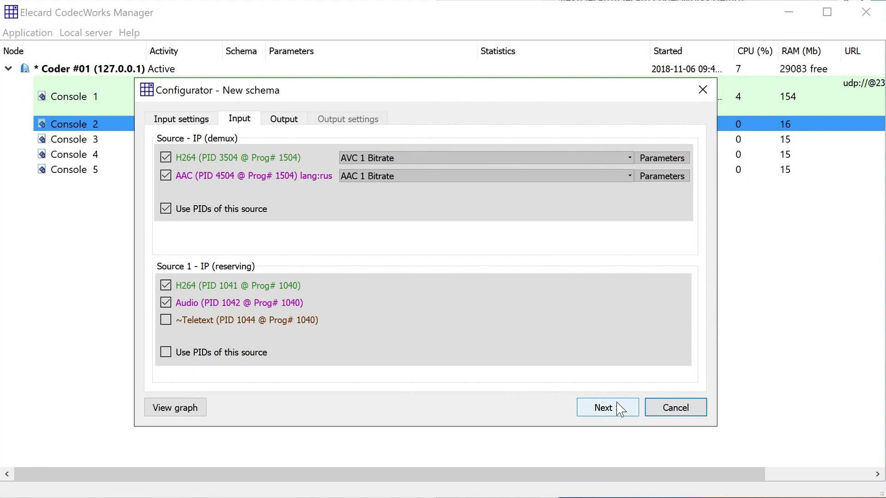
{"action": "left_click", "coordinate": [606, 408]}
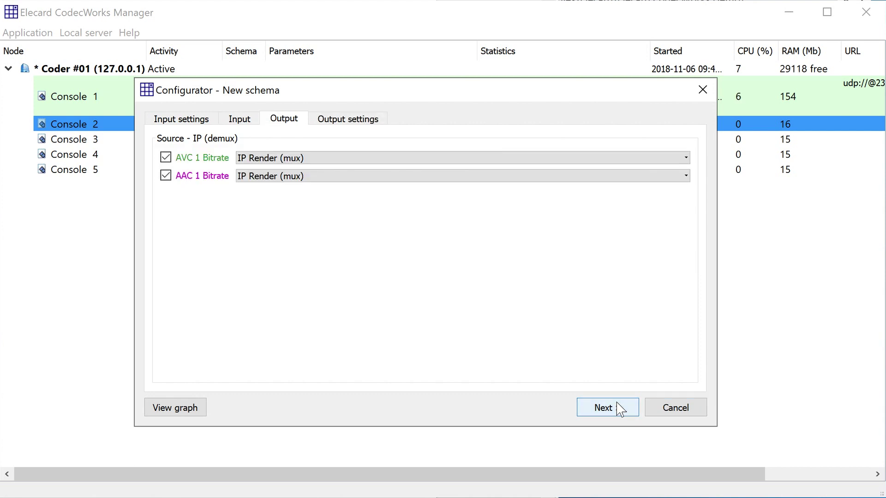
{"action": "left_click", "coordinate": [620, 408]}
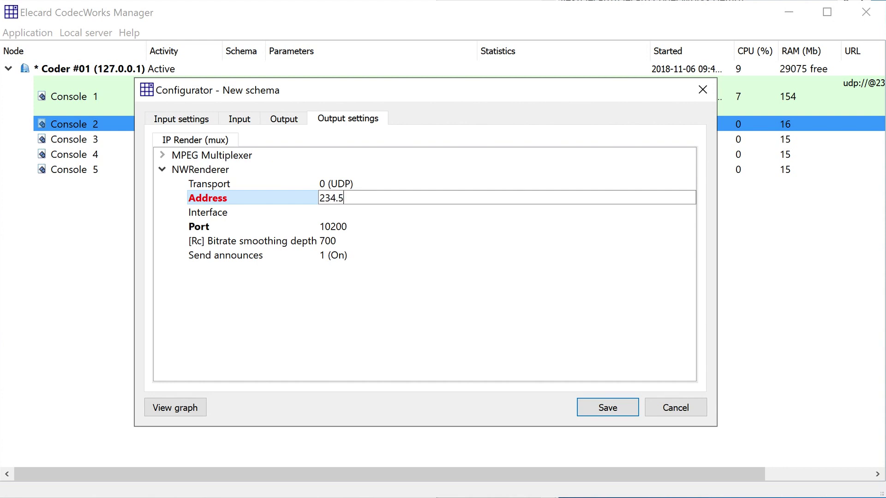
{"action": "left_click", "coordinate": [342, 212]}
{"action": "left_click", "coordinate": [342, 212]}
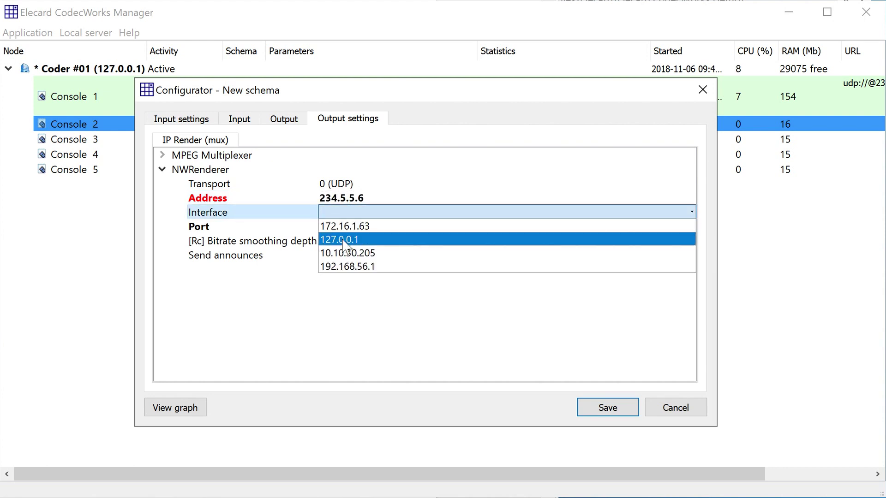
{"action": "left_click", "coordinate": [356, 251]}
{"action": "left_click", "coordinate": [579, 408]}
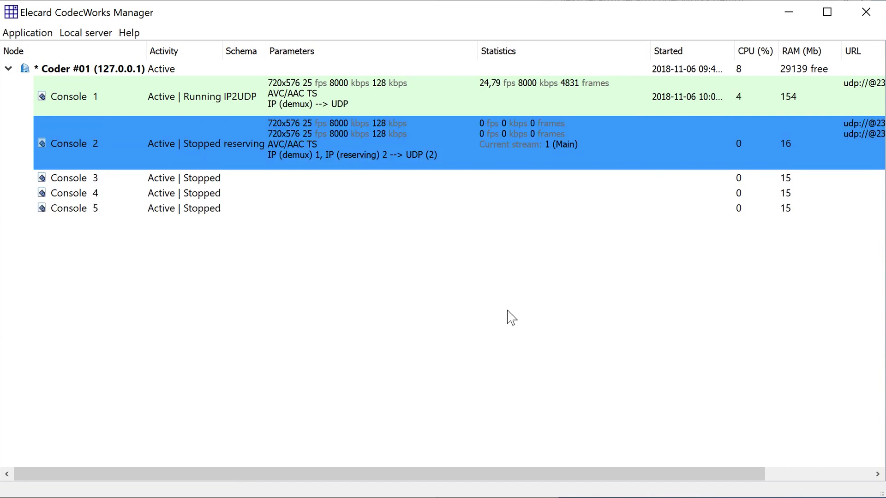
- Start Console 2's reserving schema, then stop Console 1
{"action": "right_click", "coordinate": [494, 128]}
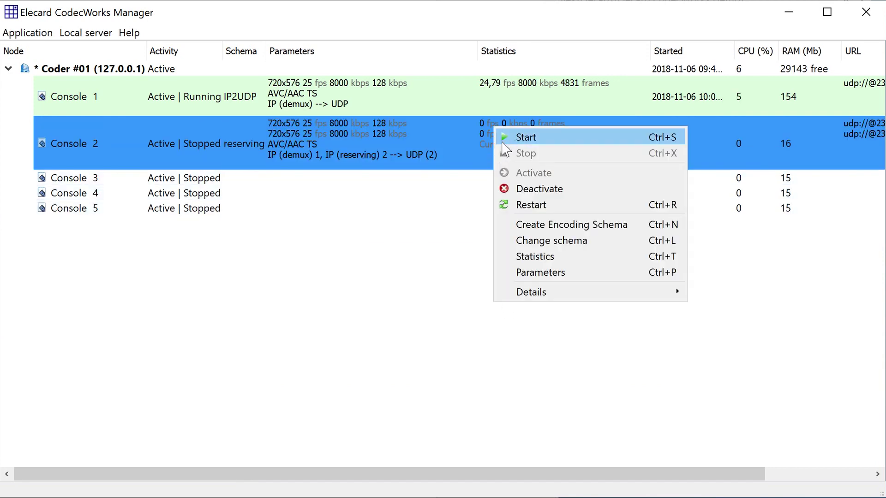
{"action": "left_click", "coordinate": [509, 137]}
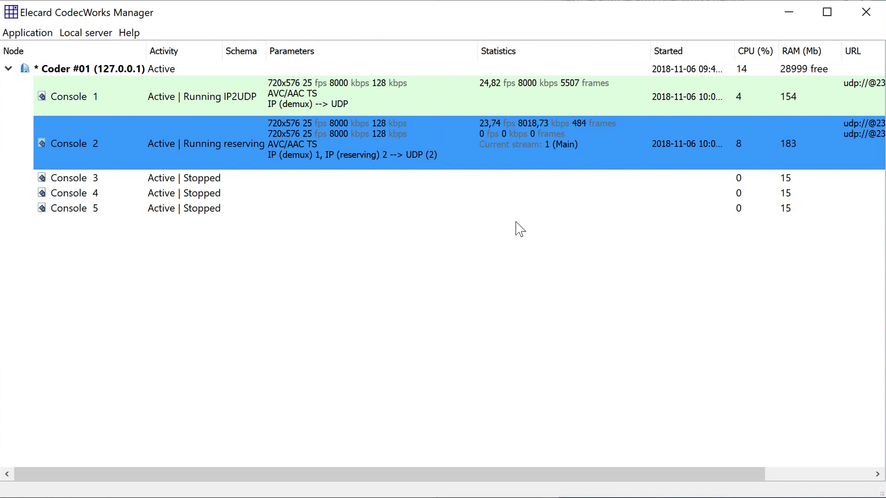
{"action": "right_click", "coordinate": [483, 104]}
{"action": "left_click", "coordinate": [499, 108]}
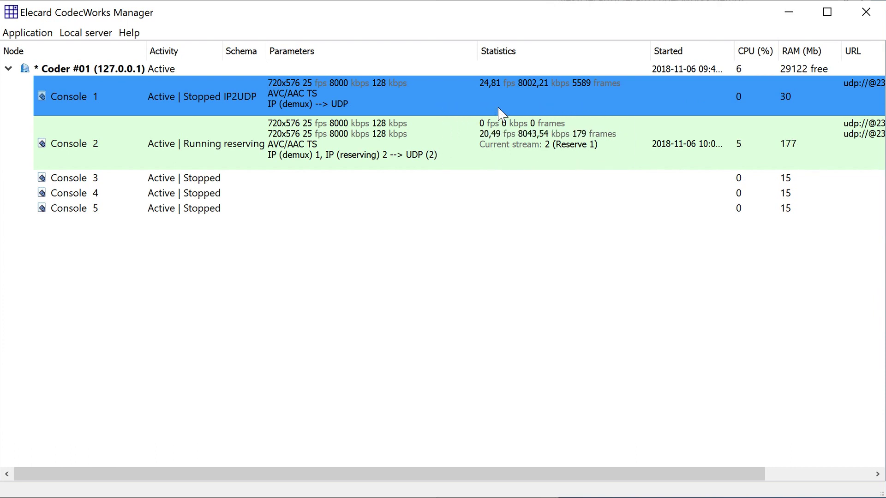
- Start Console 1 on Coder #01 again
{"action": "right_click", "coordinate": [499, 109]}
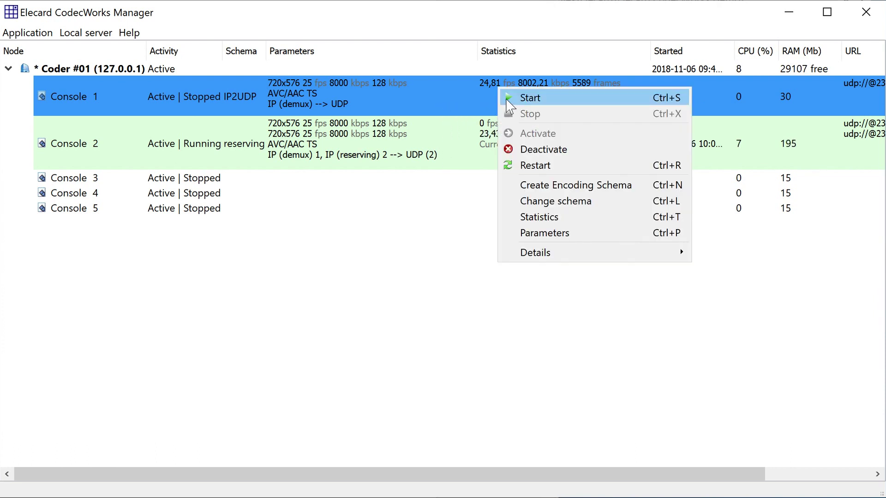
{"action": "left_click", "coordinate": [506, 98]}
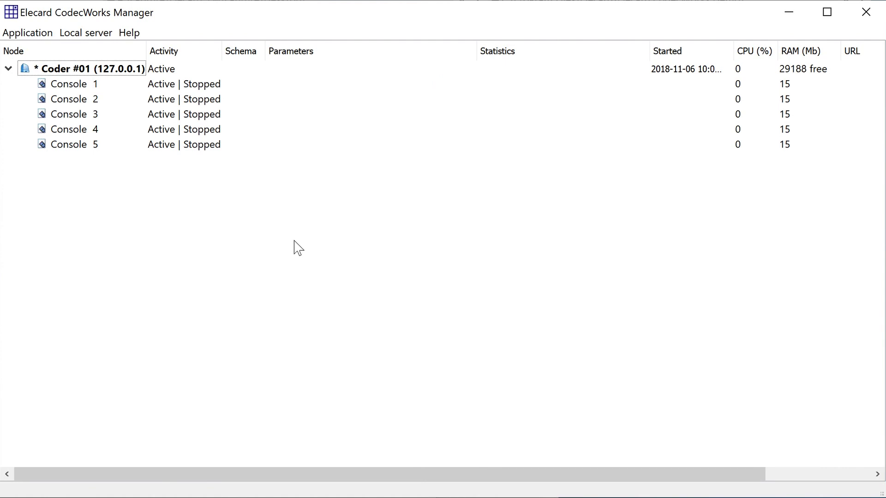
- Add server Coder #02 at 10.10.30.233 and expand it to show its consoles
{"action": "right_click", "coordinate": [317, 234]}
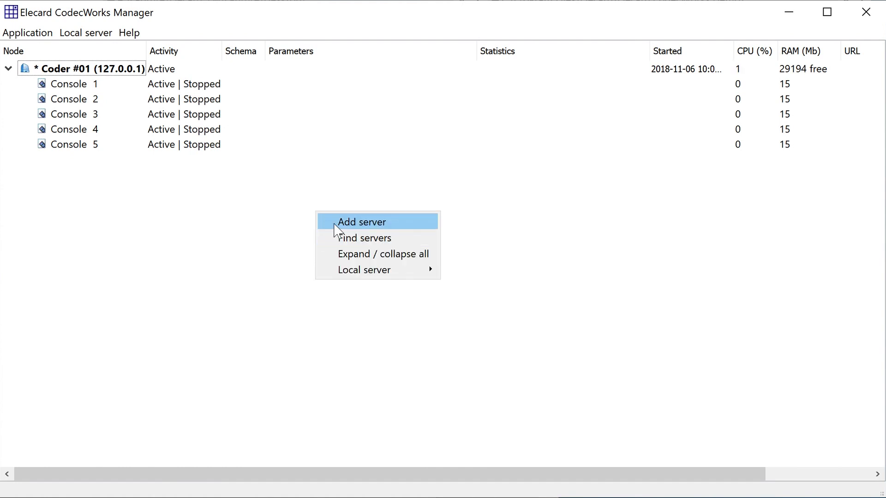
{"action": "left_click", "coordinate": [335, 223]}
{"action": "key", "text": "Return"}
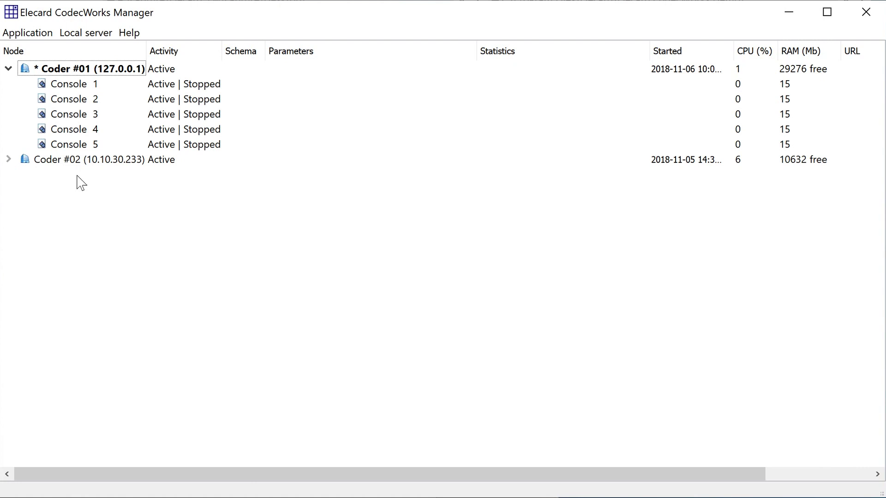
{"action": "left_click", "coordinate": [10, 160]}
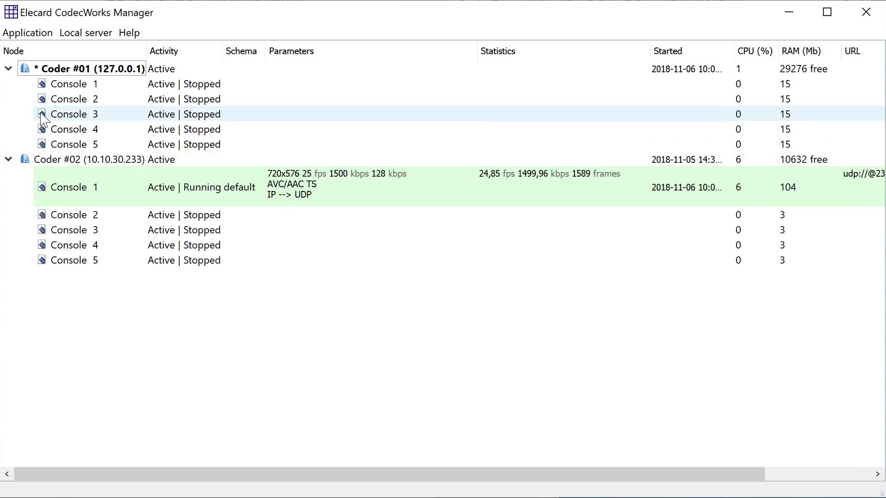
- In Coder #01's reserving settings, add 10.10.30.233 as the reserve server
{"action": "right_click", "coordinate": [61, 73]}
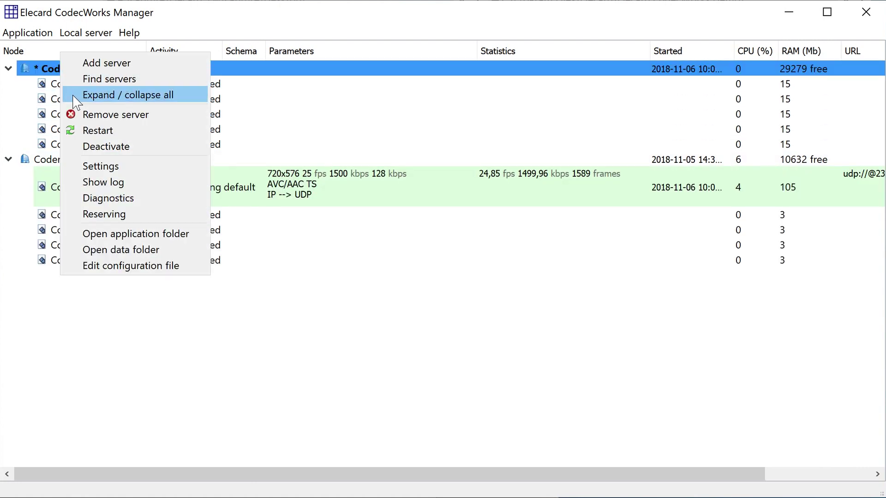
{"action": "left_click", "coordinate": [101, 215]}
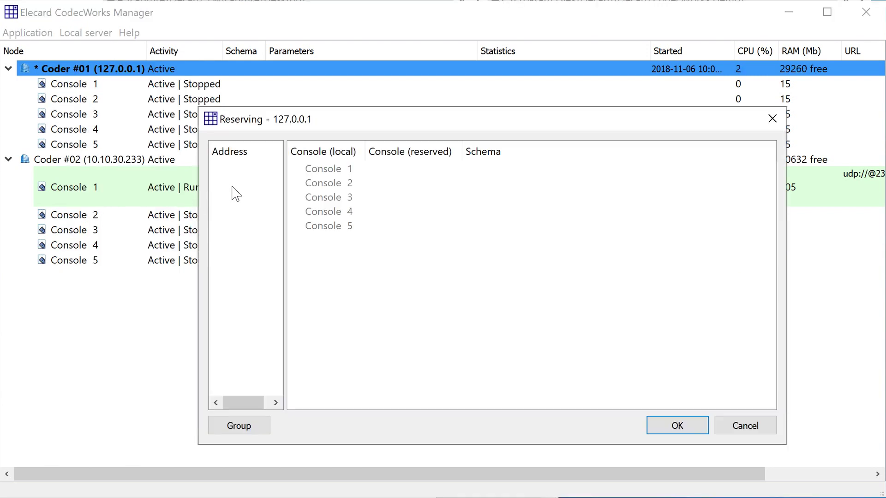
{"action": "right_click", "coordinate": [232, 166]}
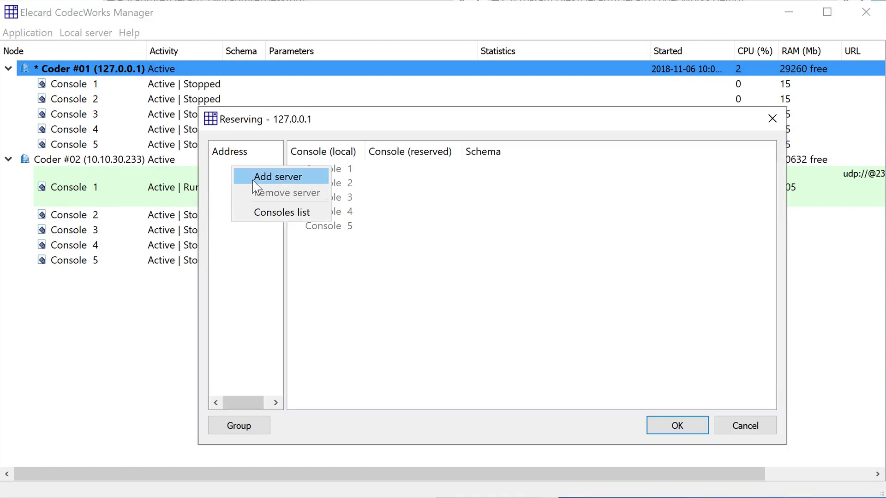
{"action": "left_click", "coordinate": [253, 180]}
{"action": "key", "text": "Return"}
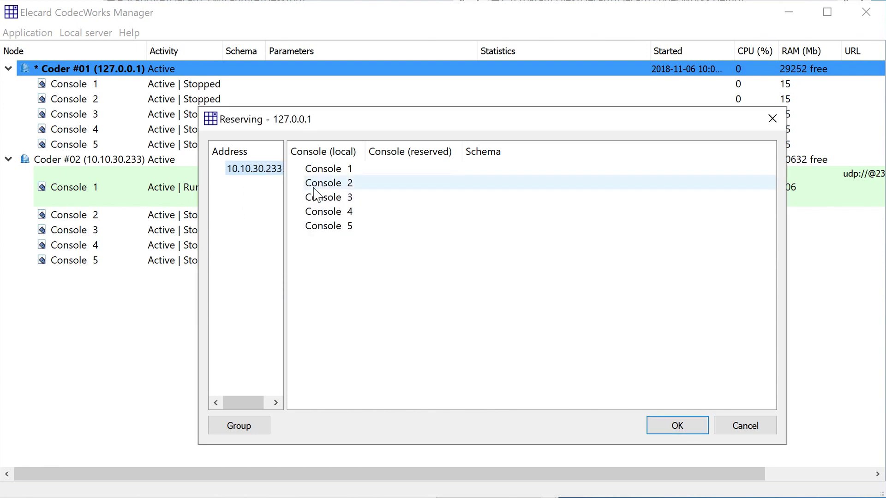
- Map local Console 1 to reserved Console 1, copying the schema from Coder #02's Console 1
{"action": "left_click", "coordinate": [384, 169]}
{"action": "left_click", "coordinate": [384, 170]}
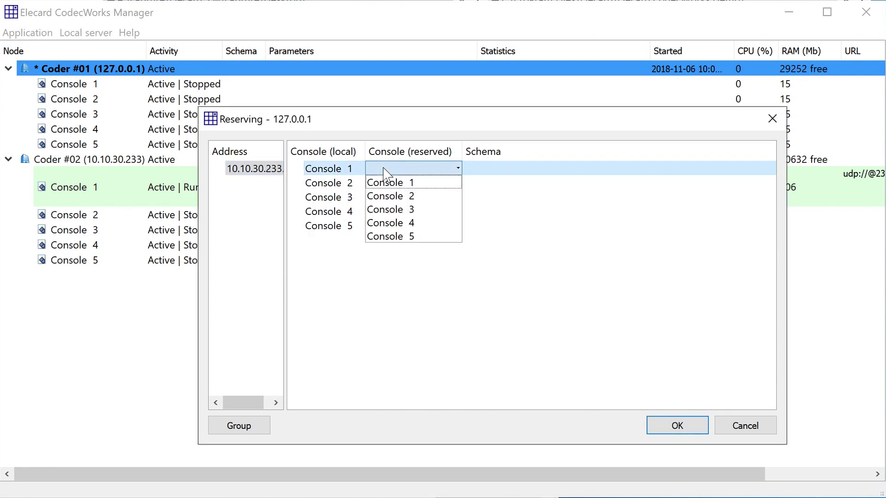
{"action": "left_click", "coordinate": [388, 183]}
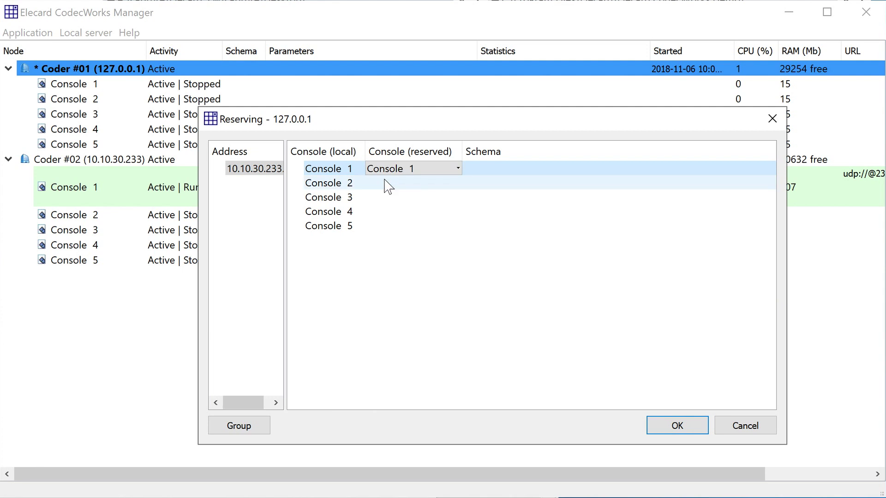
{"action": "left_click", "coordinate": [485, 173]}
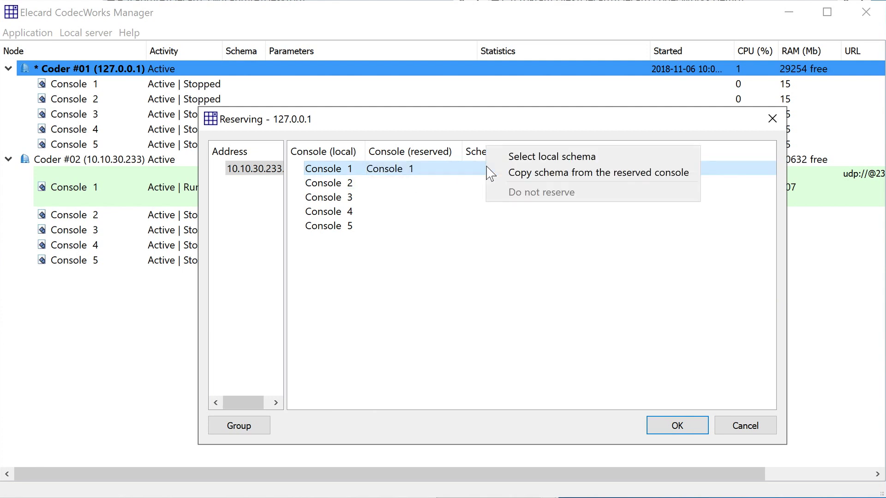
{"action": "left_click", "coordinate": [508, 176]}
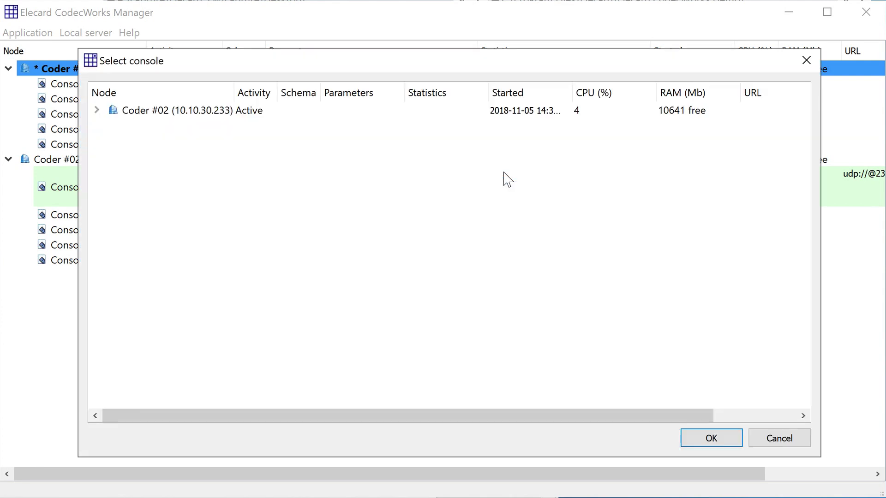
{"action": "left_click", "coordinate": [97, 111]}
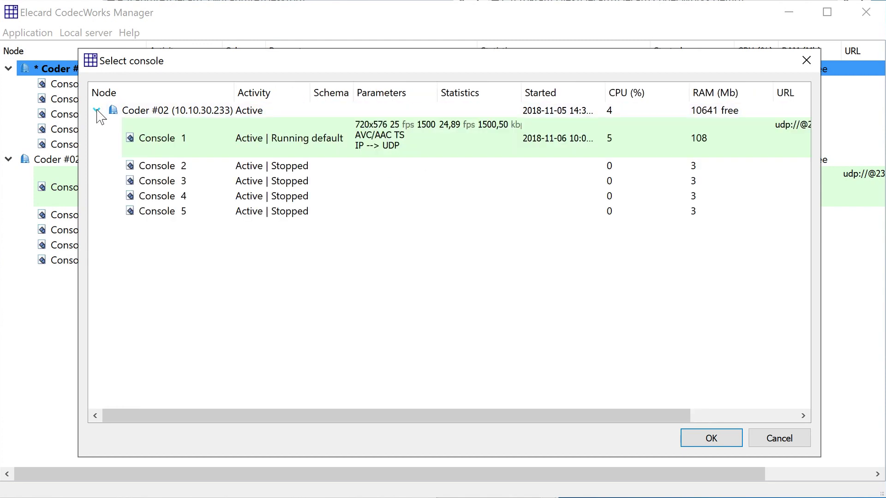
{"action": "double_click", "coordinate": [282, 140]}
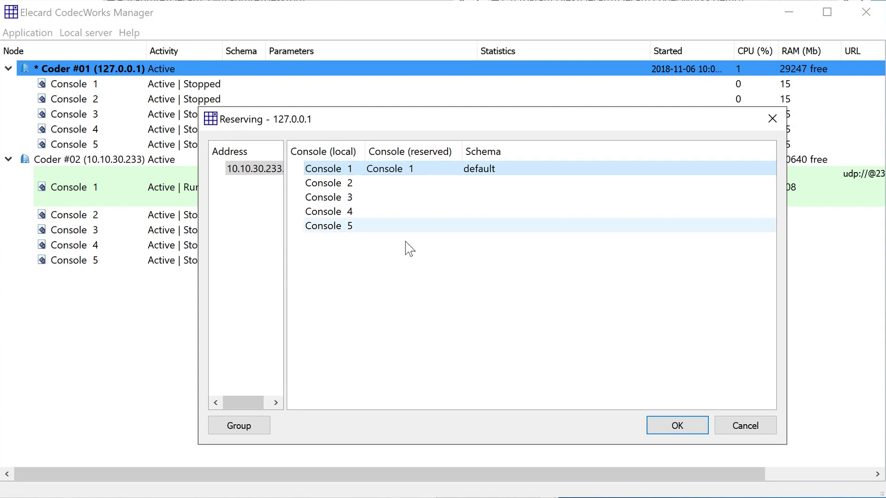
- Save Coder #01's reserving settings
{"action": "left_click", "coordinate": [659, 433]}
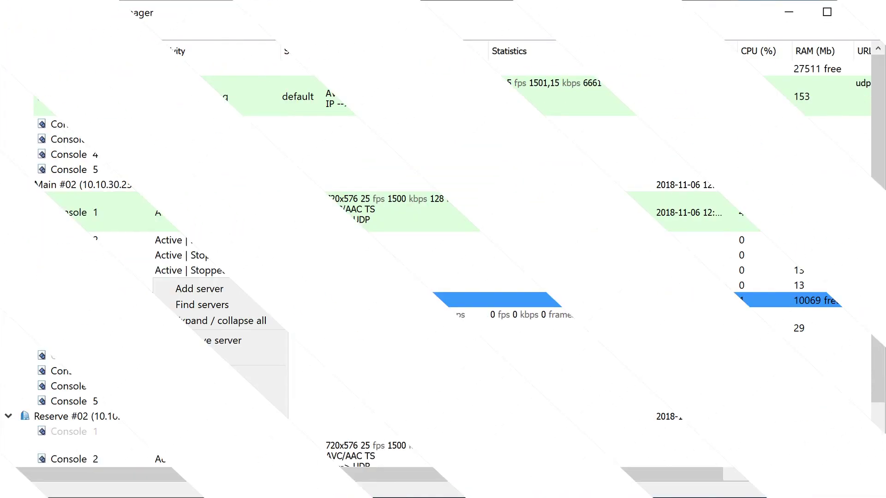
- In Reserve #01's reserving group settings, add server 10.10.30.246 (Reserve #01)
{"action": "left_click", "coordinate": [215, 424]}
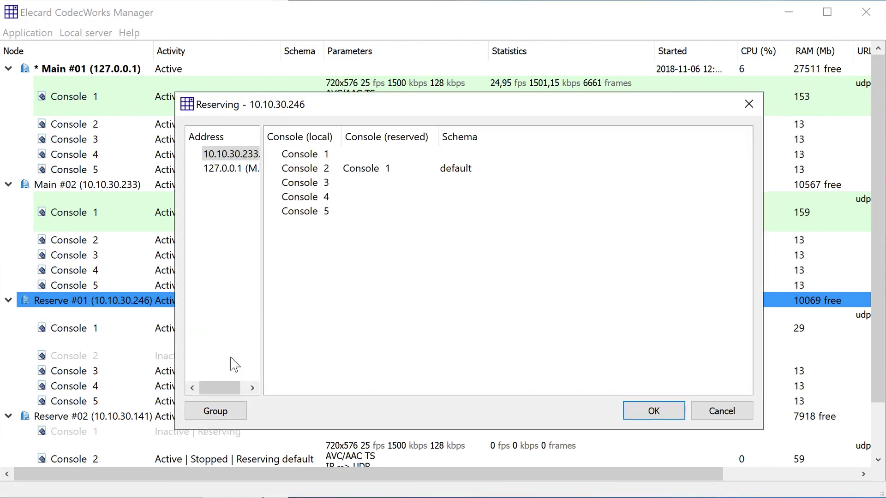
{"action": "left_click", "coordinate": [225, 411]}
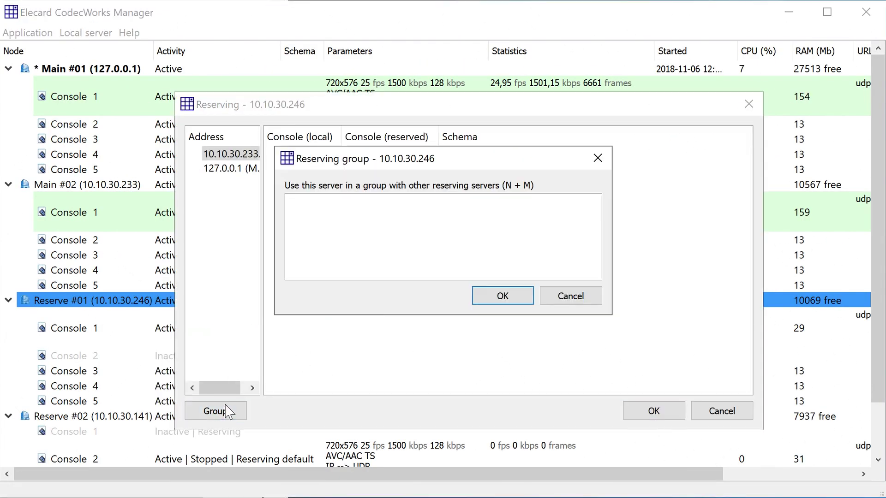
{"action": "right_click", "coordinate": [445, 252]}
{"action": "left_click", "coordinate": [456, 255]}
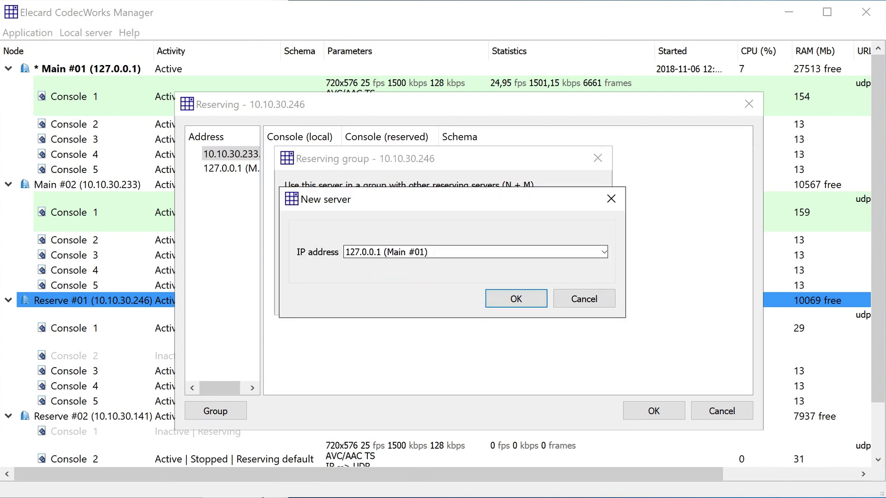
{"action": "left_click", "coordinate": [604, 252]}
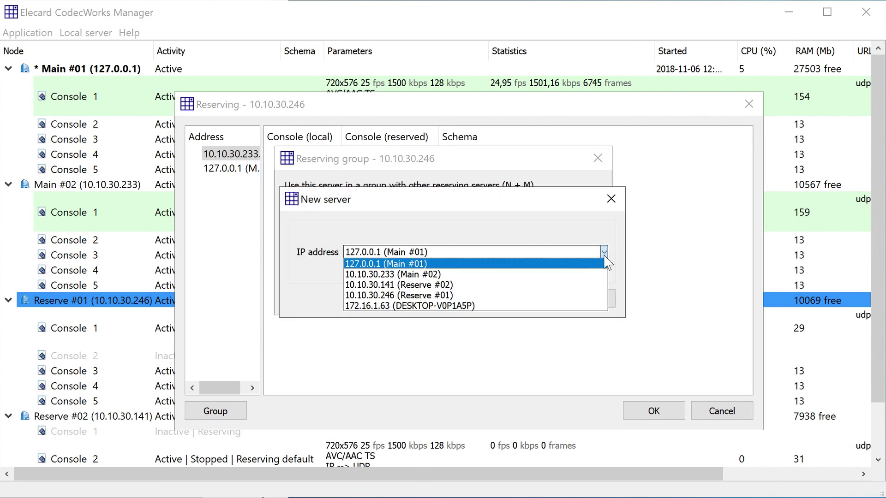
{"action": "left_click", "coordinate": [586, 295]}
{"action": "left_click", "coordinate": [535, 300]}
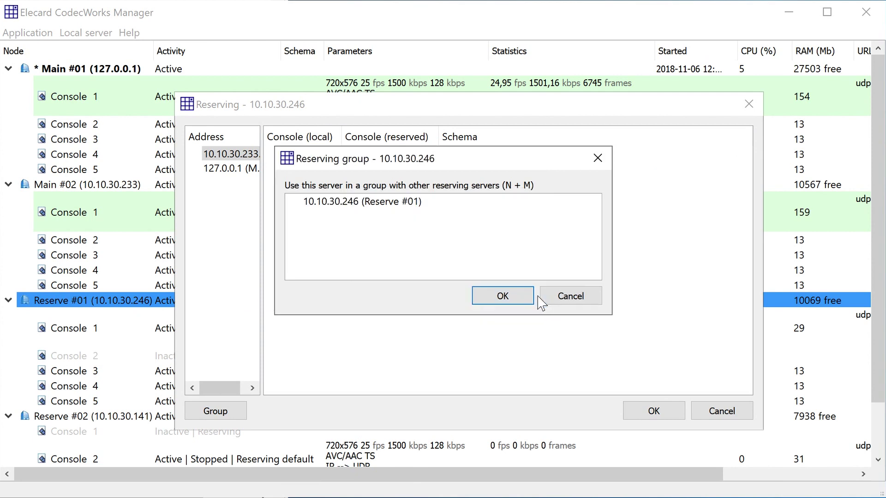
- Add 10.10.30.141 (Reserve #02) to the group and save both the group and reserving settings
{"action": "right_click", "coordinate": [578, 258]}
{"action": "left_click", "coordinate": [590, 265]}
{"action": "left_click", "coordinate": [604, 253]}
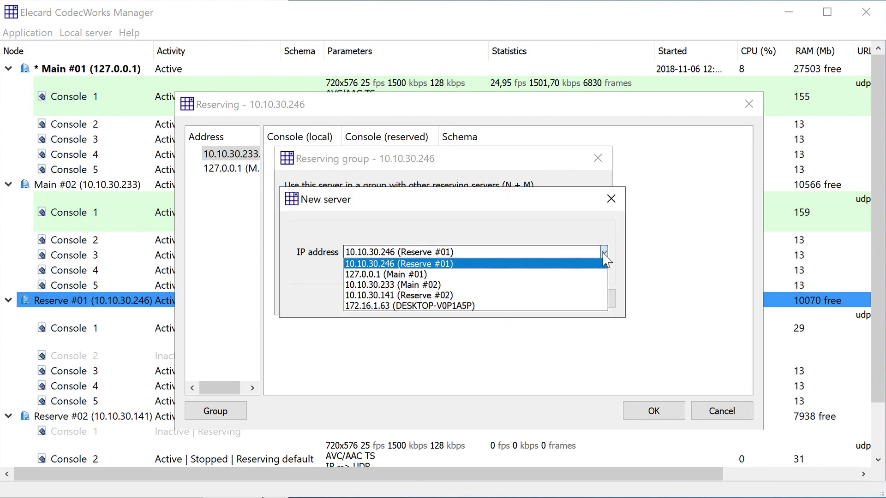
{"action": "left_click", "coordinate": [578, 296]}
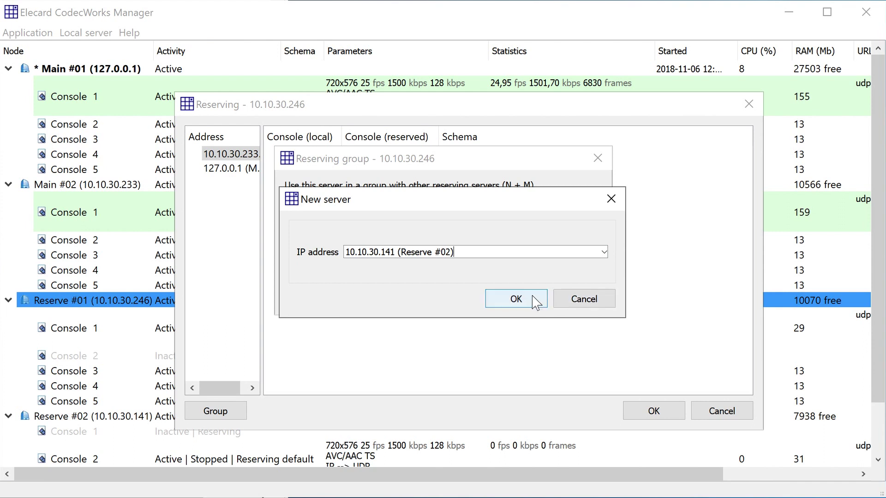
{"action": "left_click", "coordinate": [532, 302]}
{"action": "left_click", "coordinate": [515, 300]}
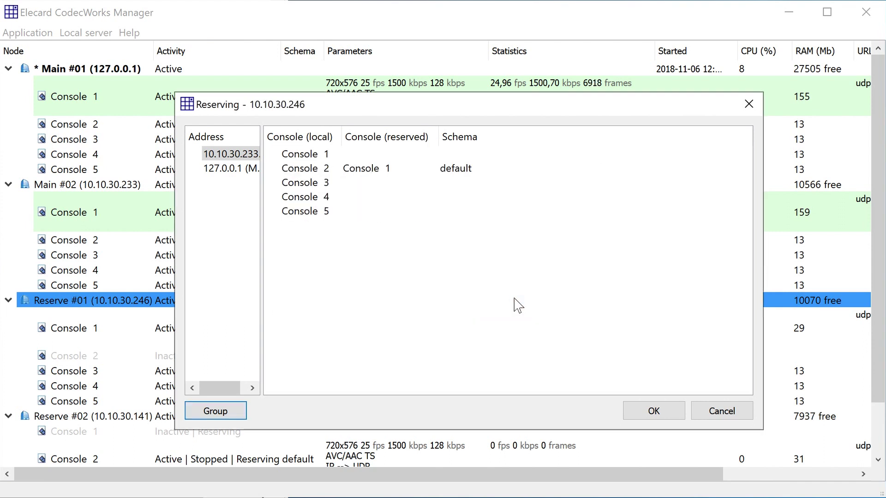
{"action": "left_click", "coordinate": [657, 413]}
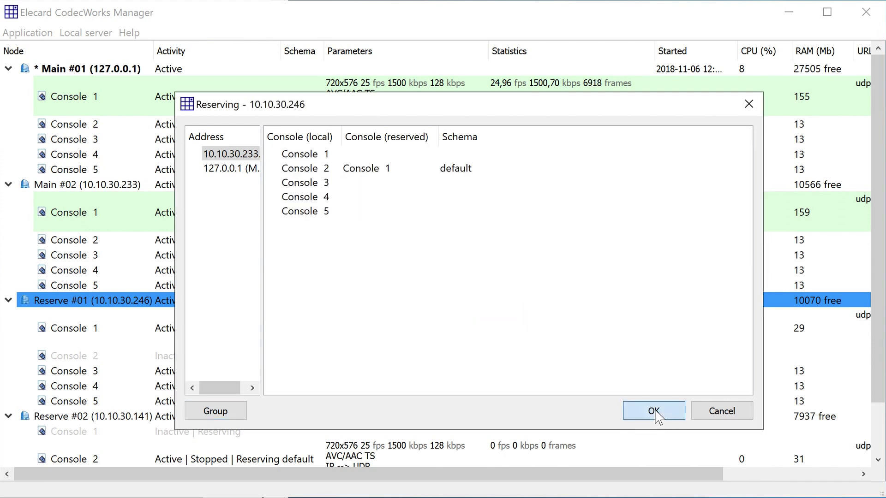